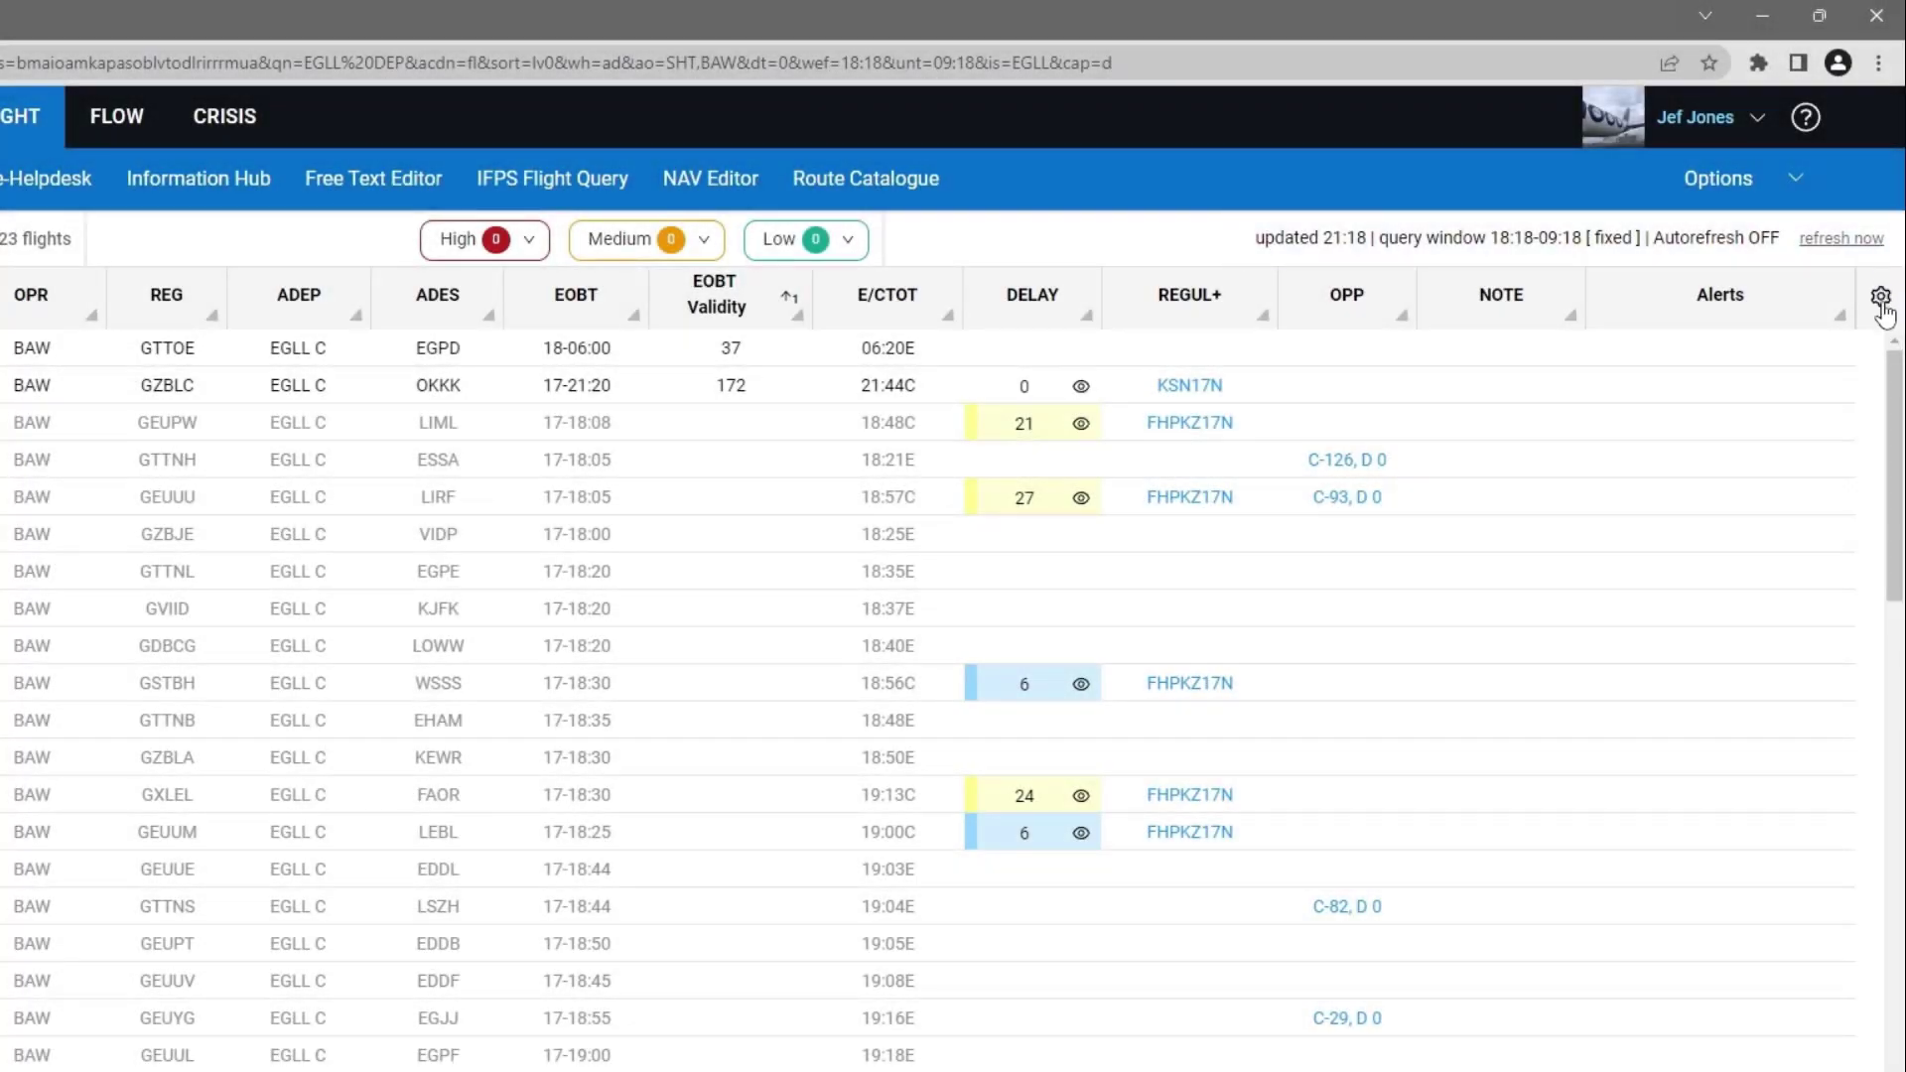
Step: Open Add/Remove Columns from the flight list's settings gear
left_click(1882, 304)
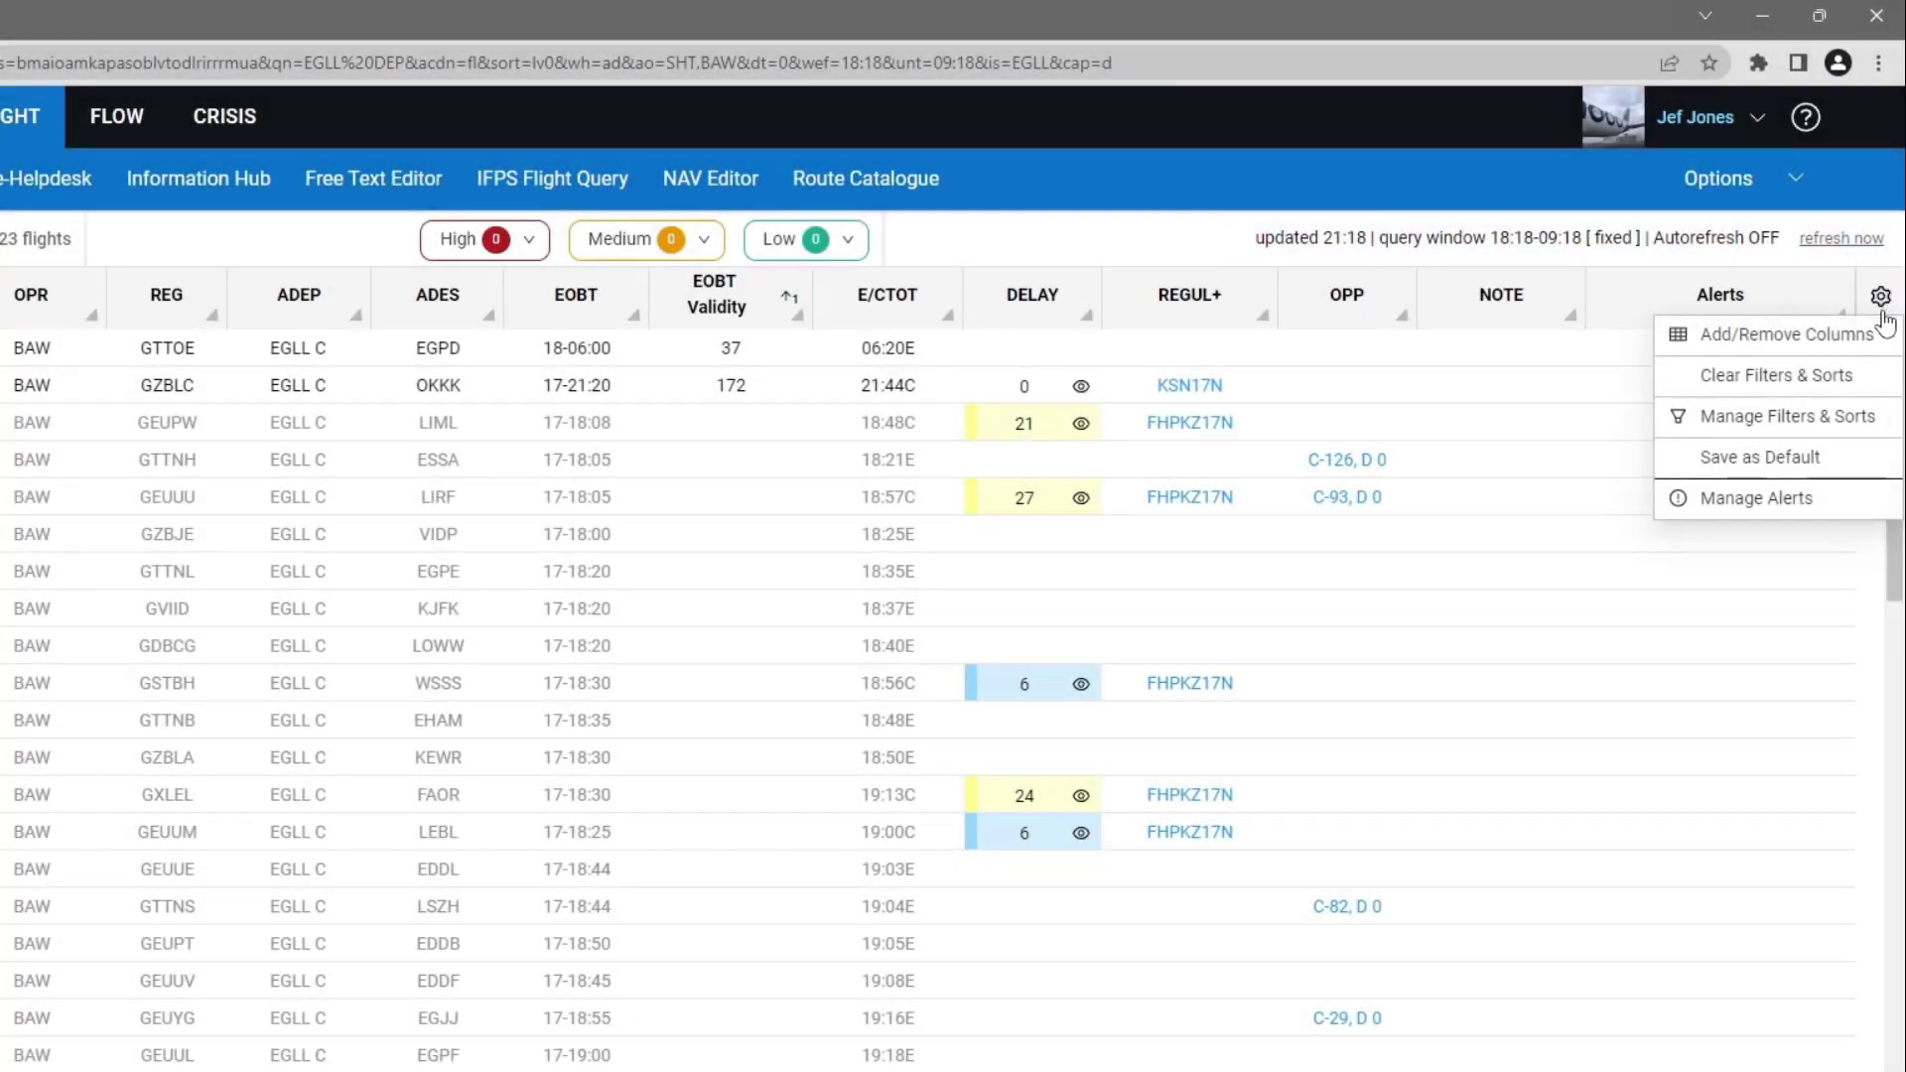
left_click(1757, 352)
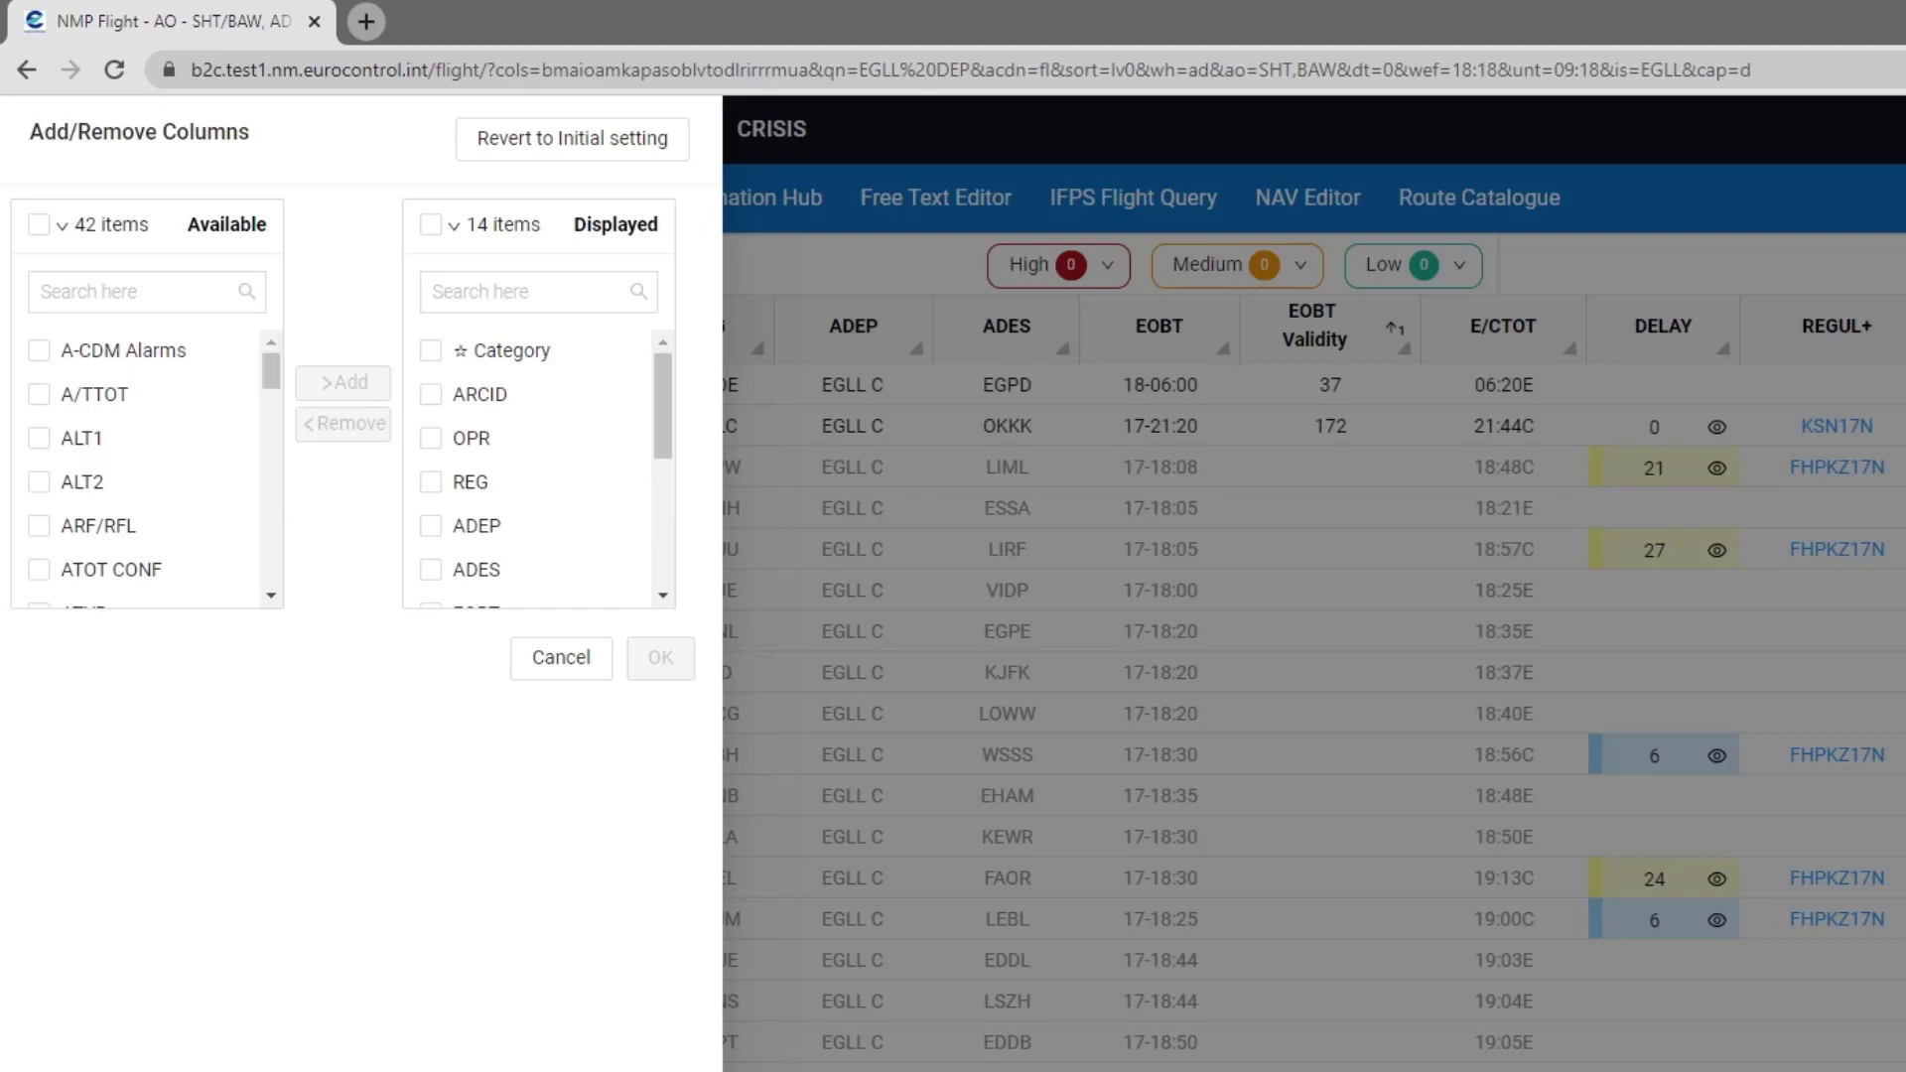
Step: Search for SW, add the SWAP column to the displayed columns, and confirm with OK
left_click(136, 293)
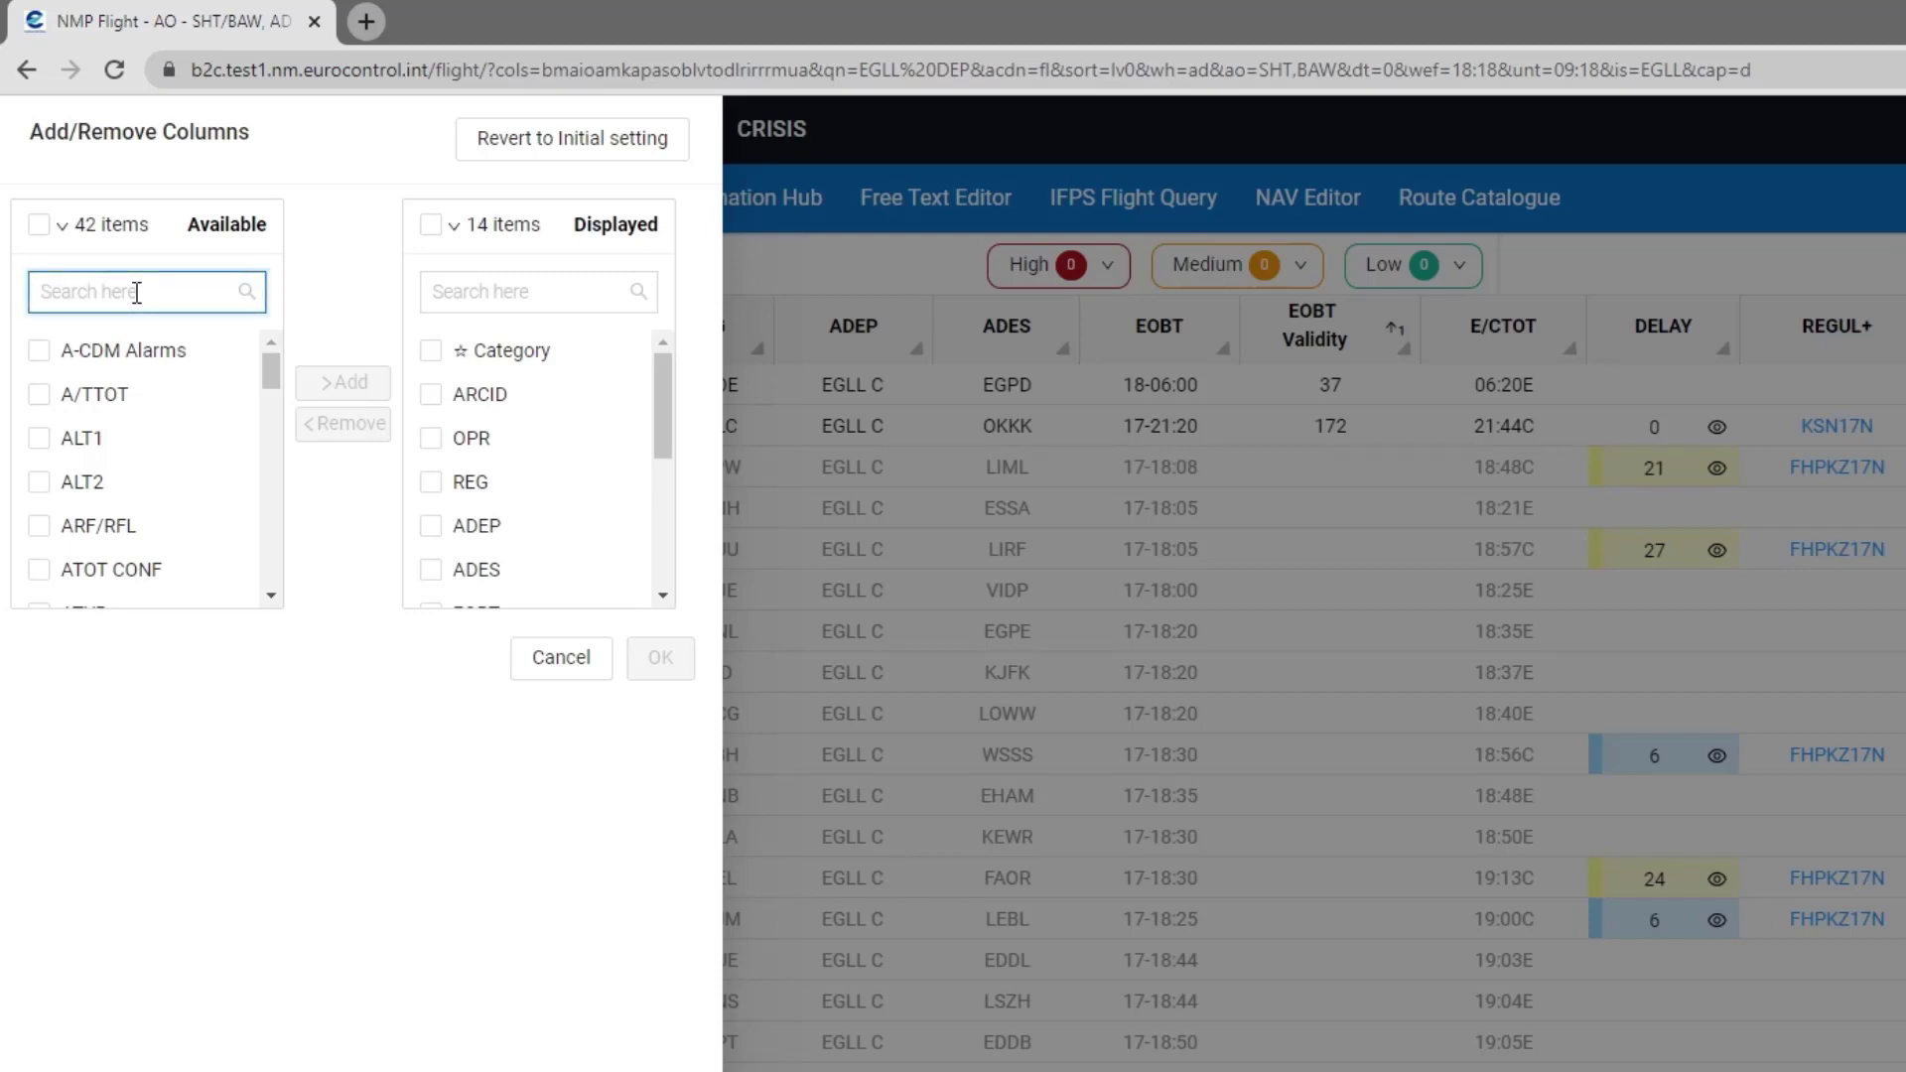
type("SW")
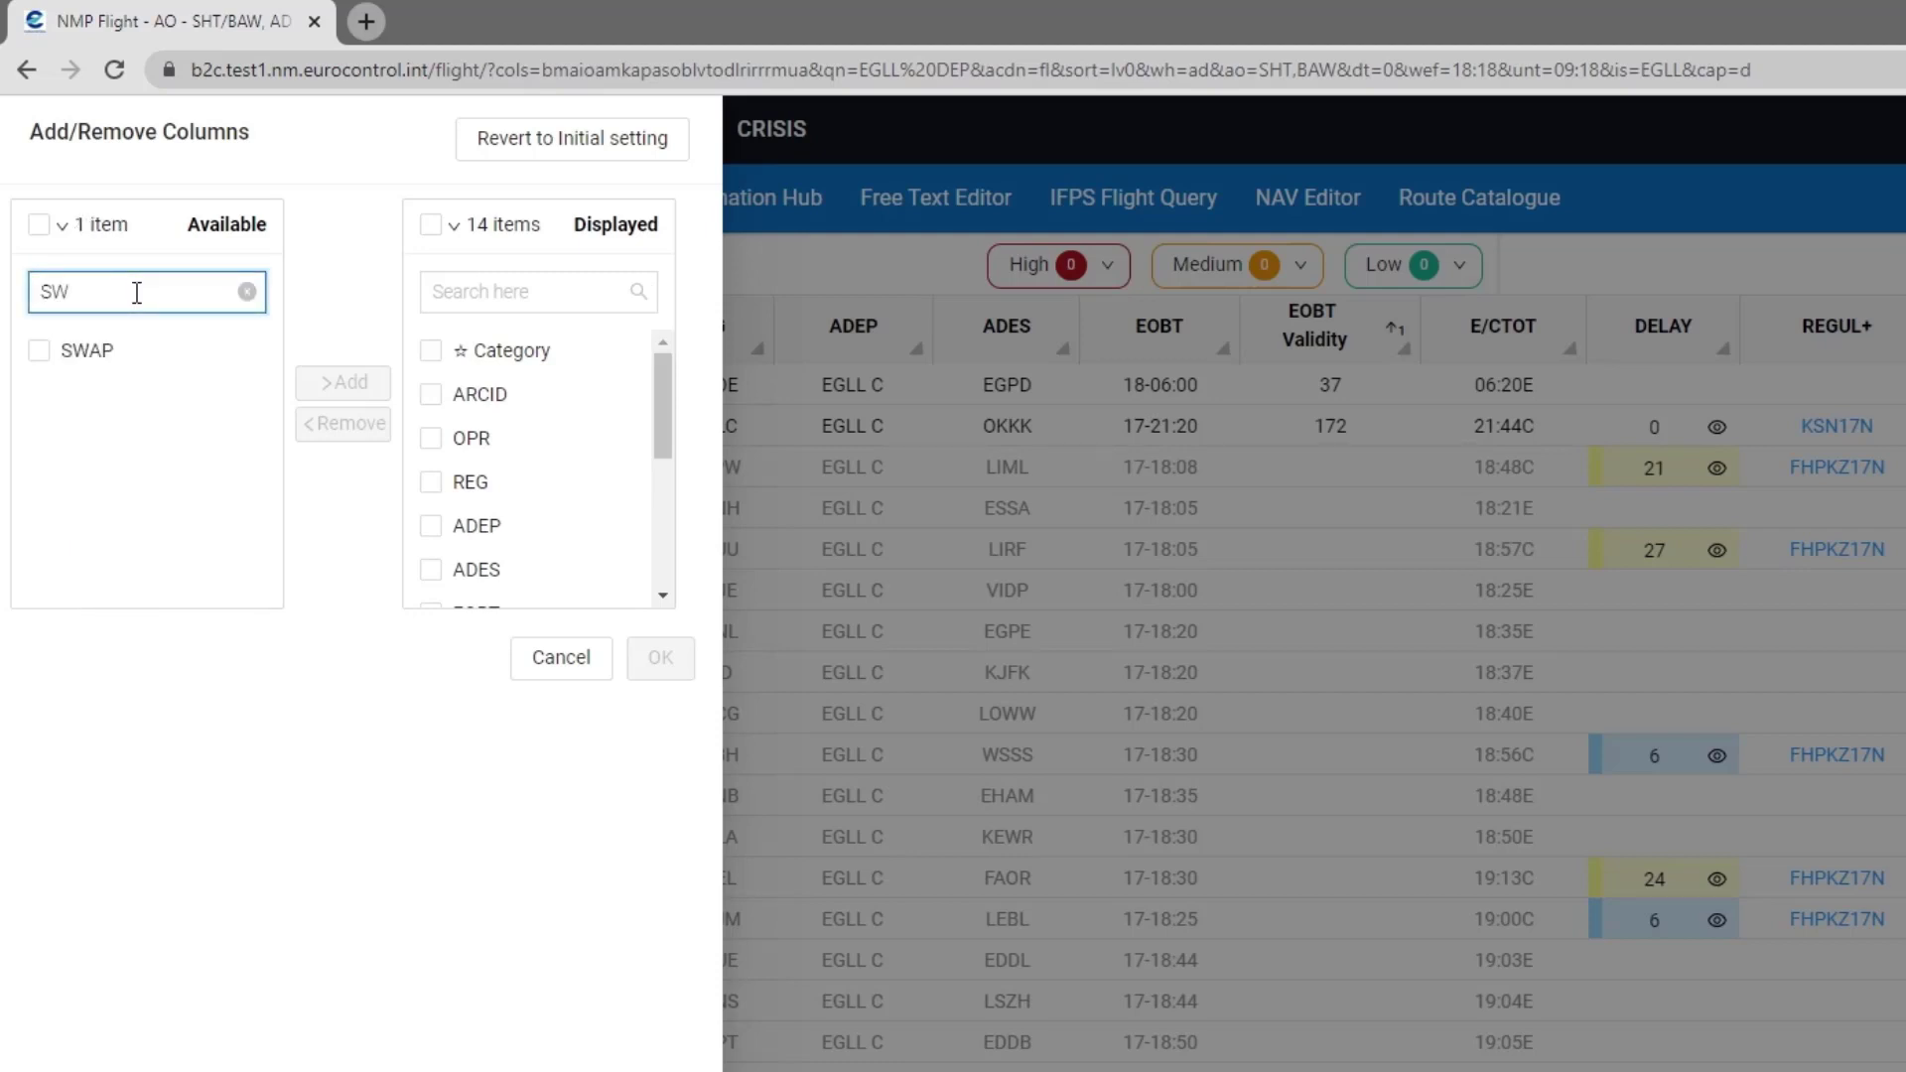
left_click(41, 351)
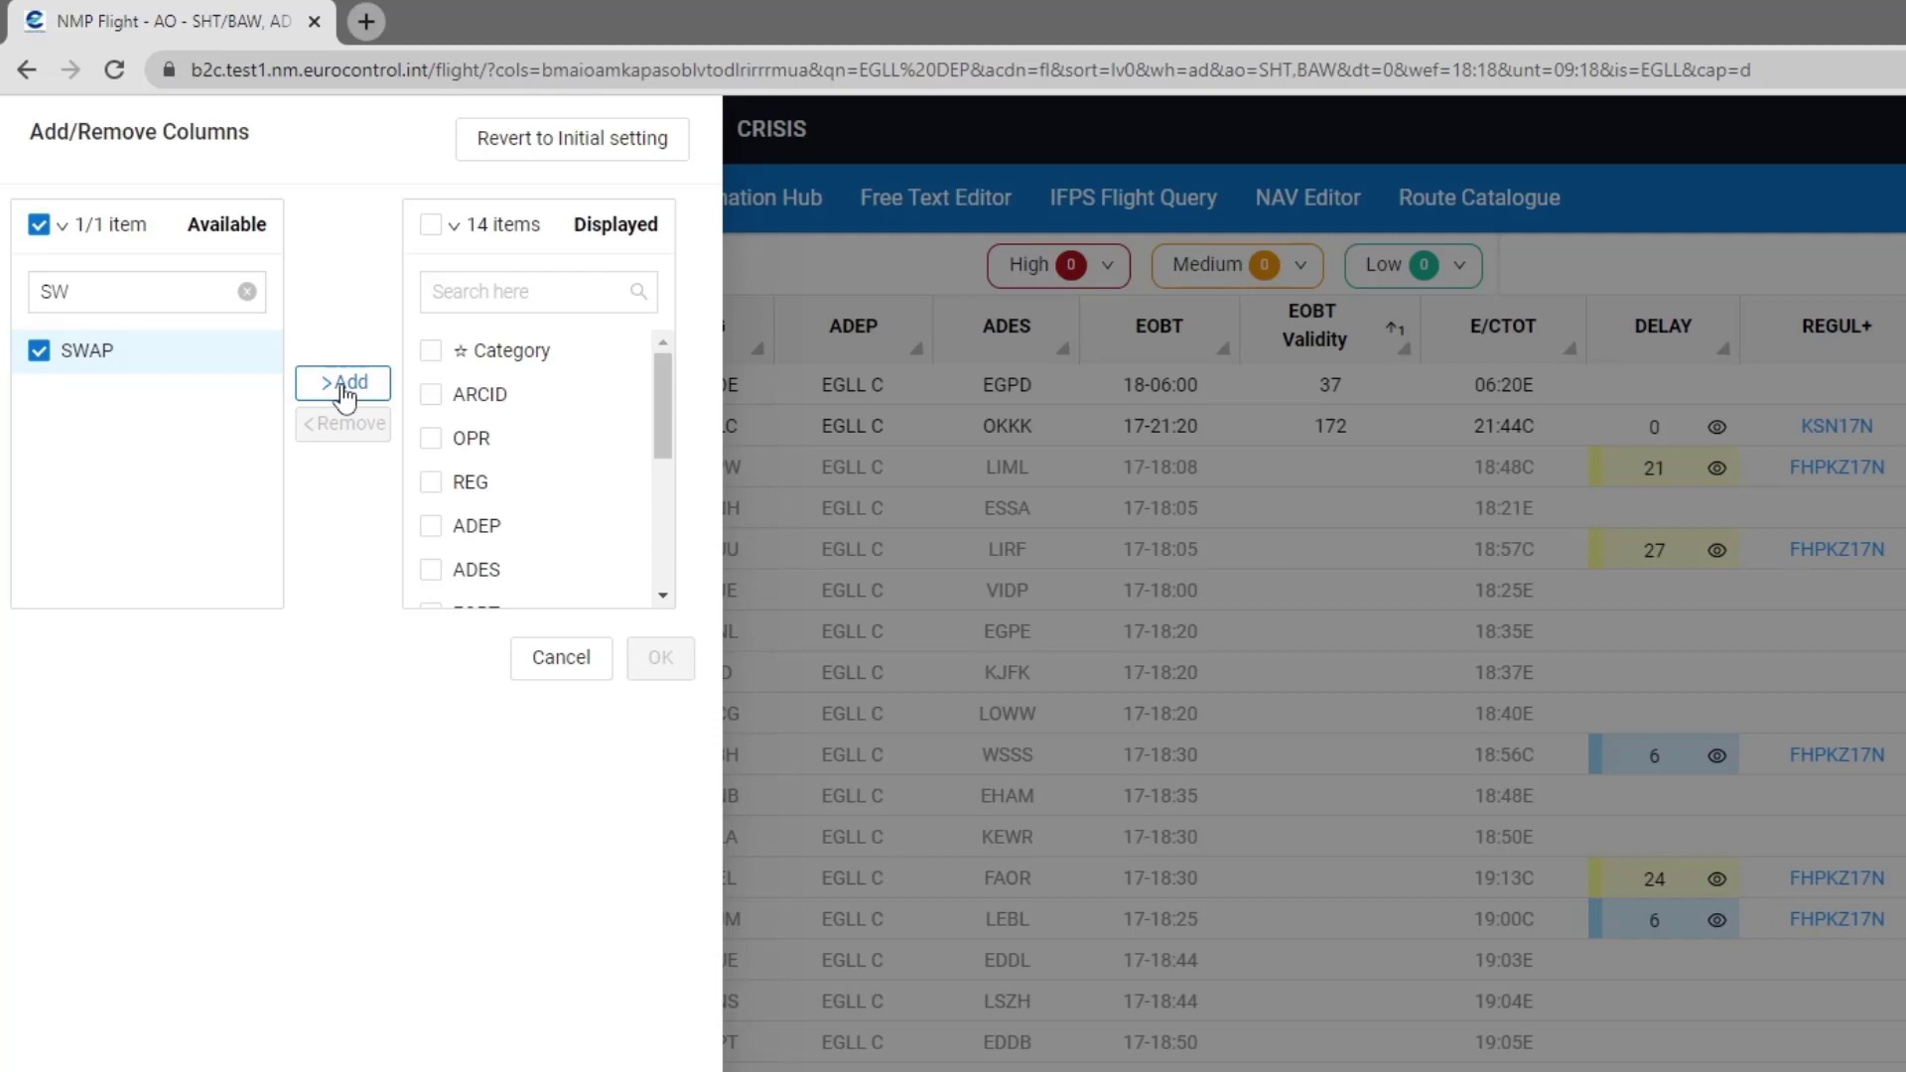
left_click(342, 387)
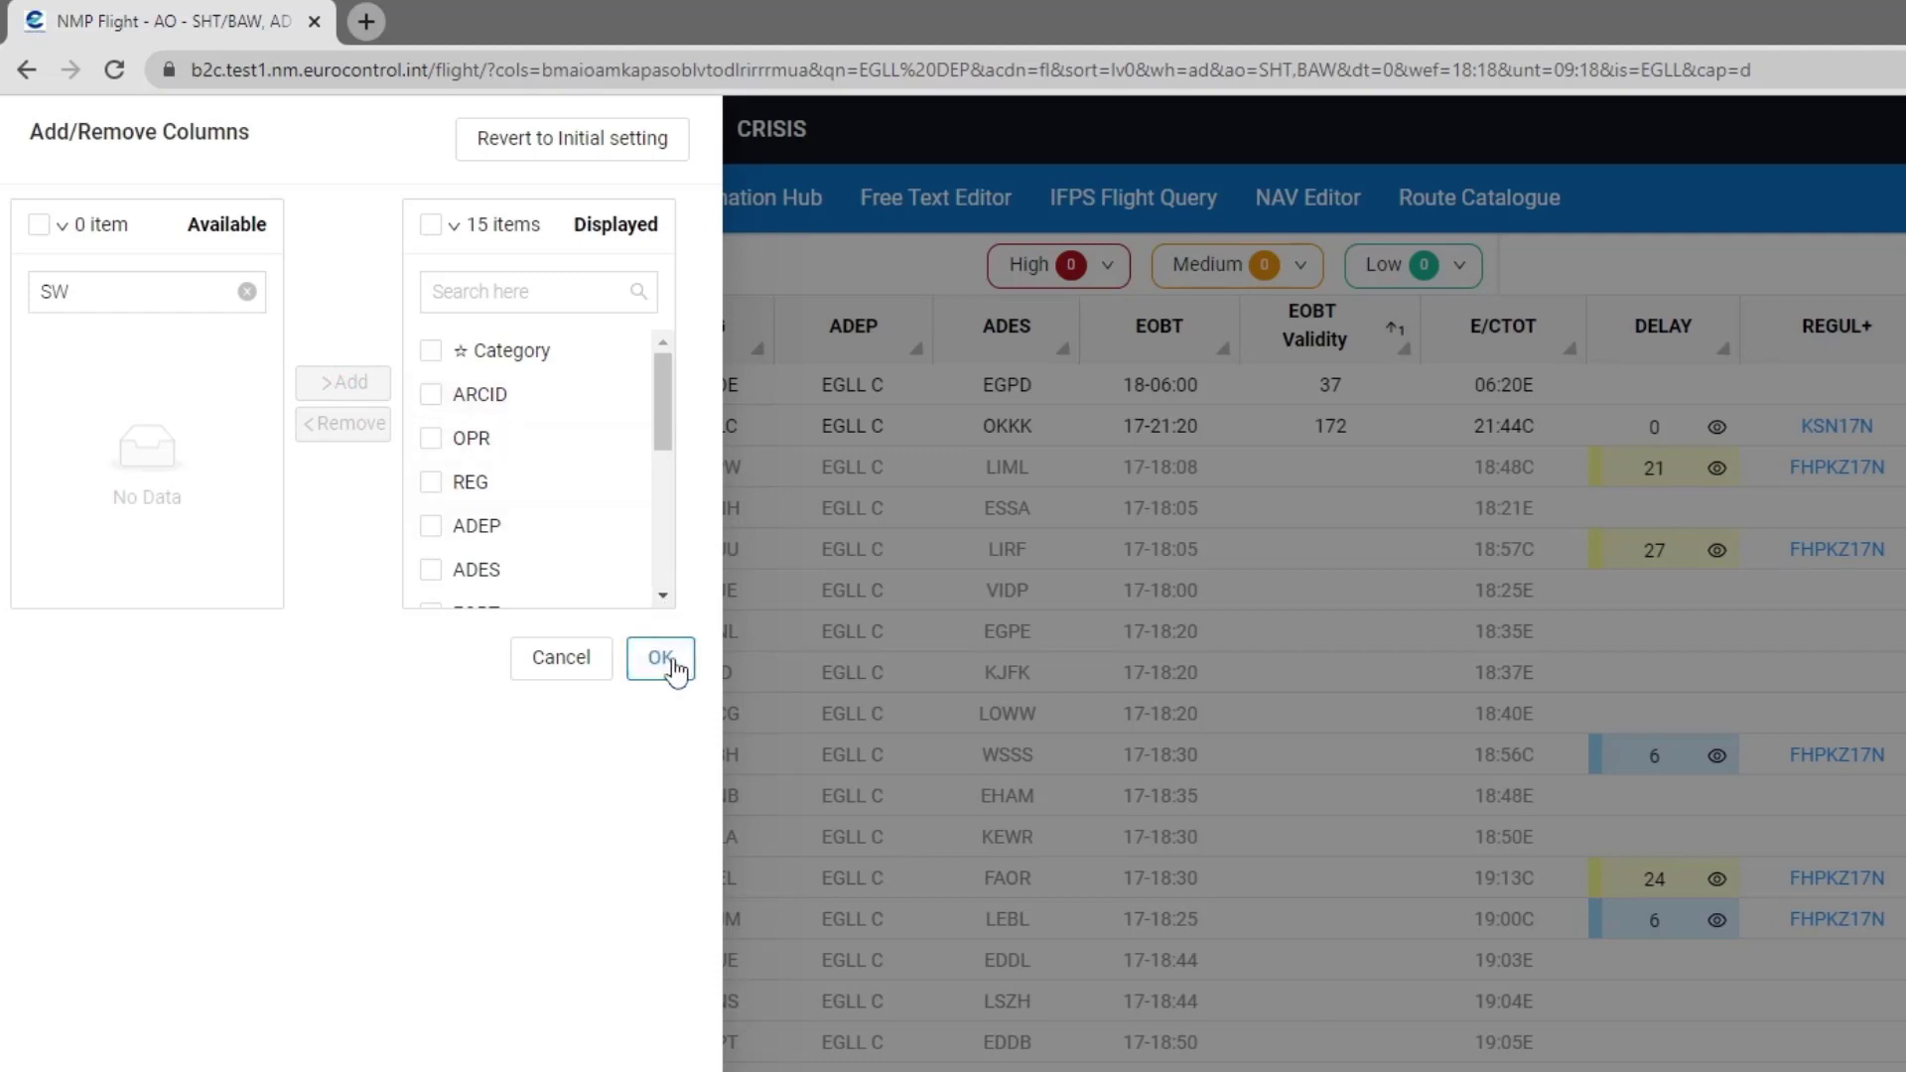
left_click(670, 669)
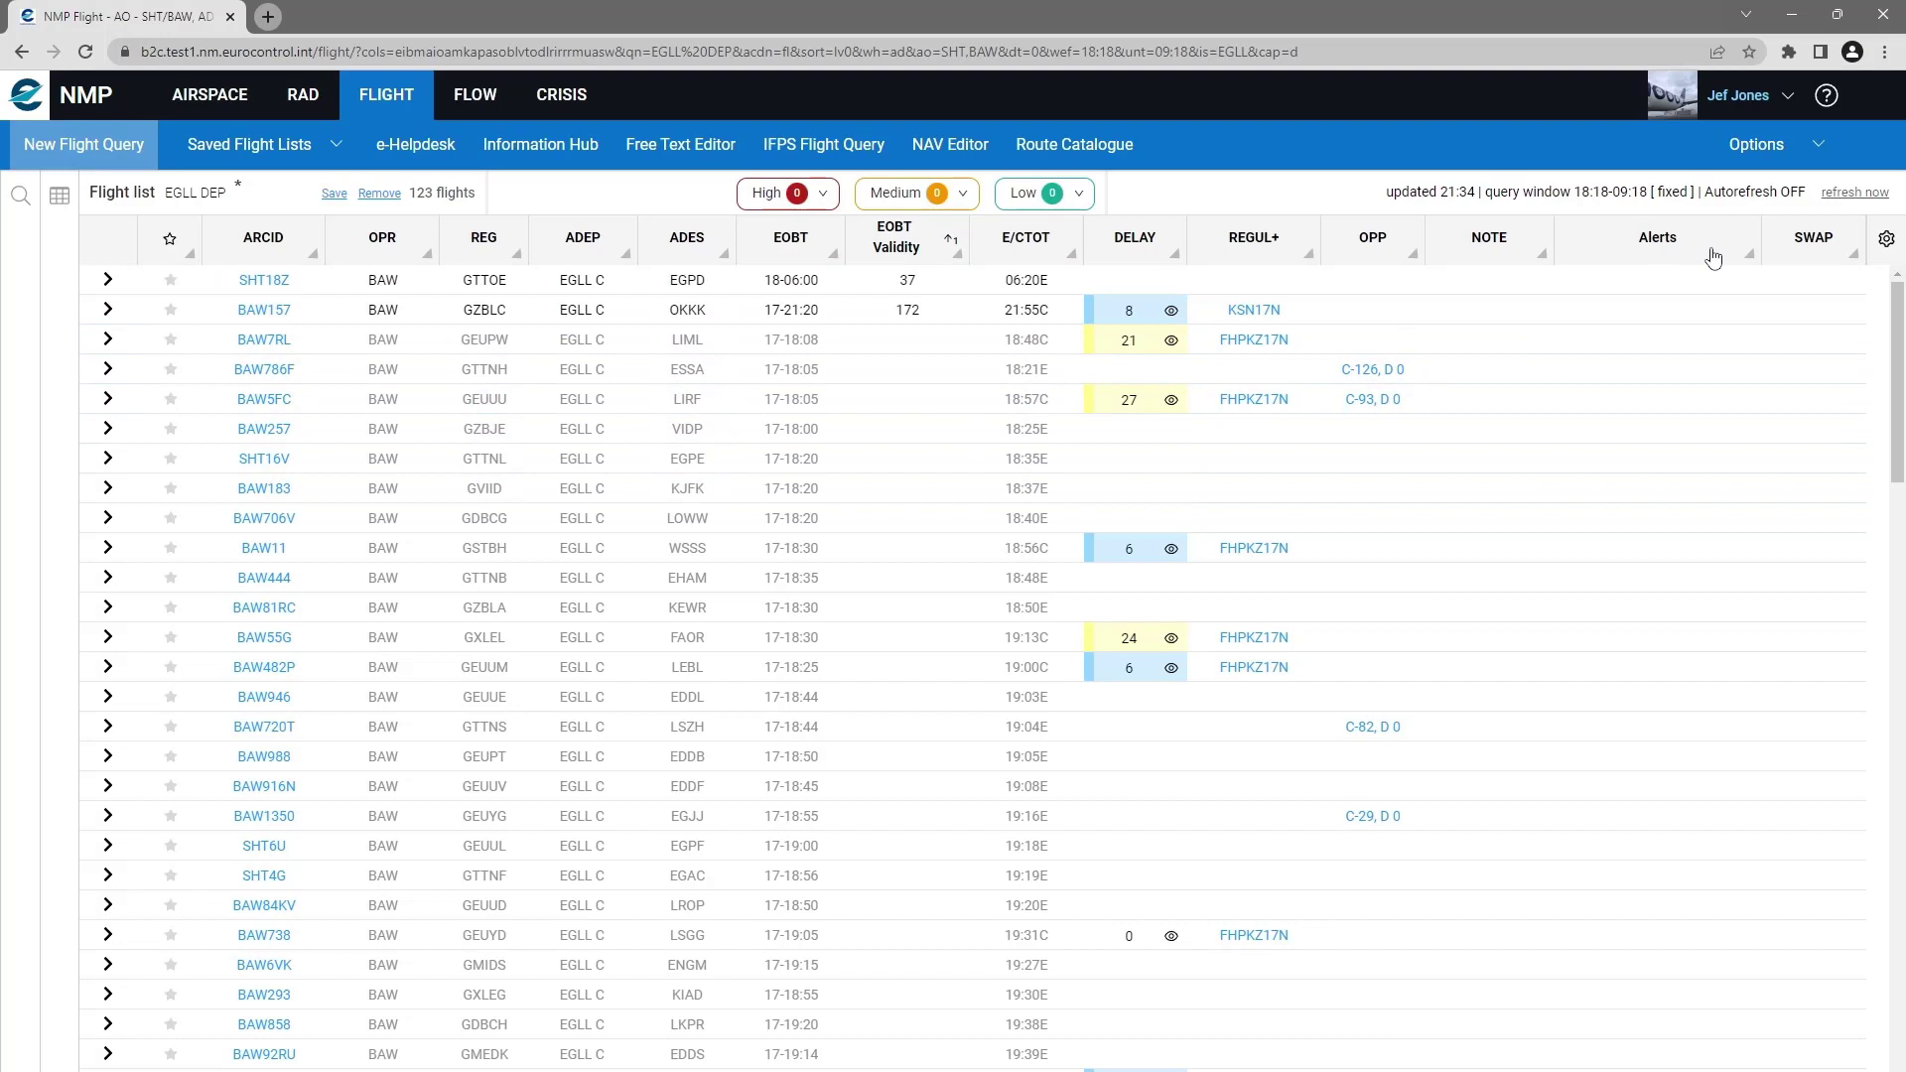
Step: Drag the SWAP column header from the far end to between ADEP and ADES
left_click(1815, 241)
left_click_drag(1813, 241, 591, 256)
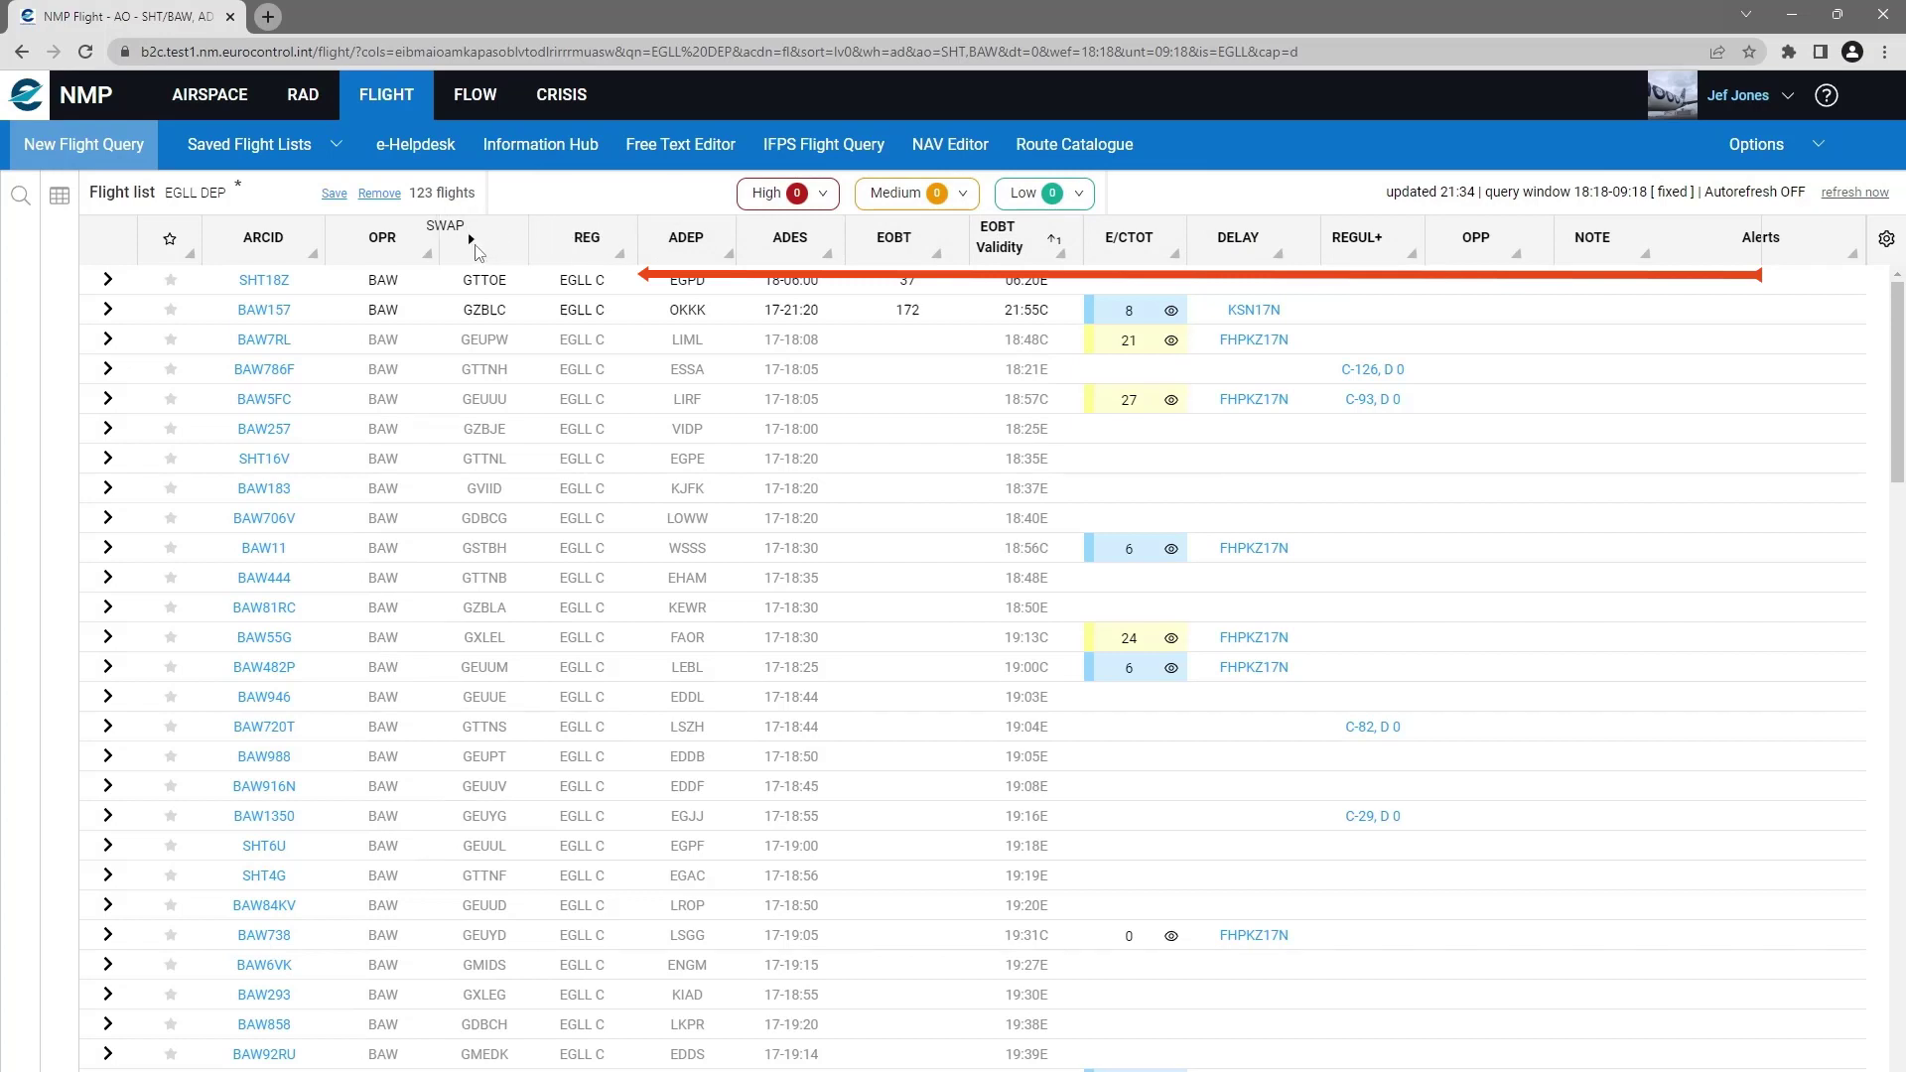
mouse_move(592, 256)
left_mouse_down()
mouse_move(438, 241)
mouse_move(692, 248)
left_mouse_up()
left_click_drag(690, 248, 693, 252)
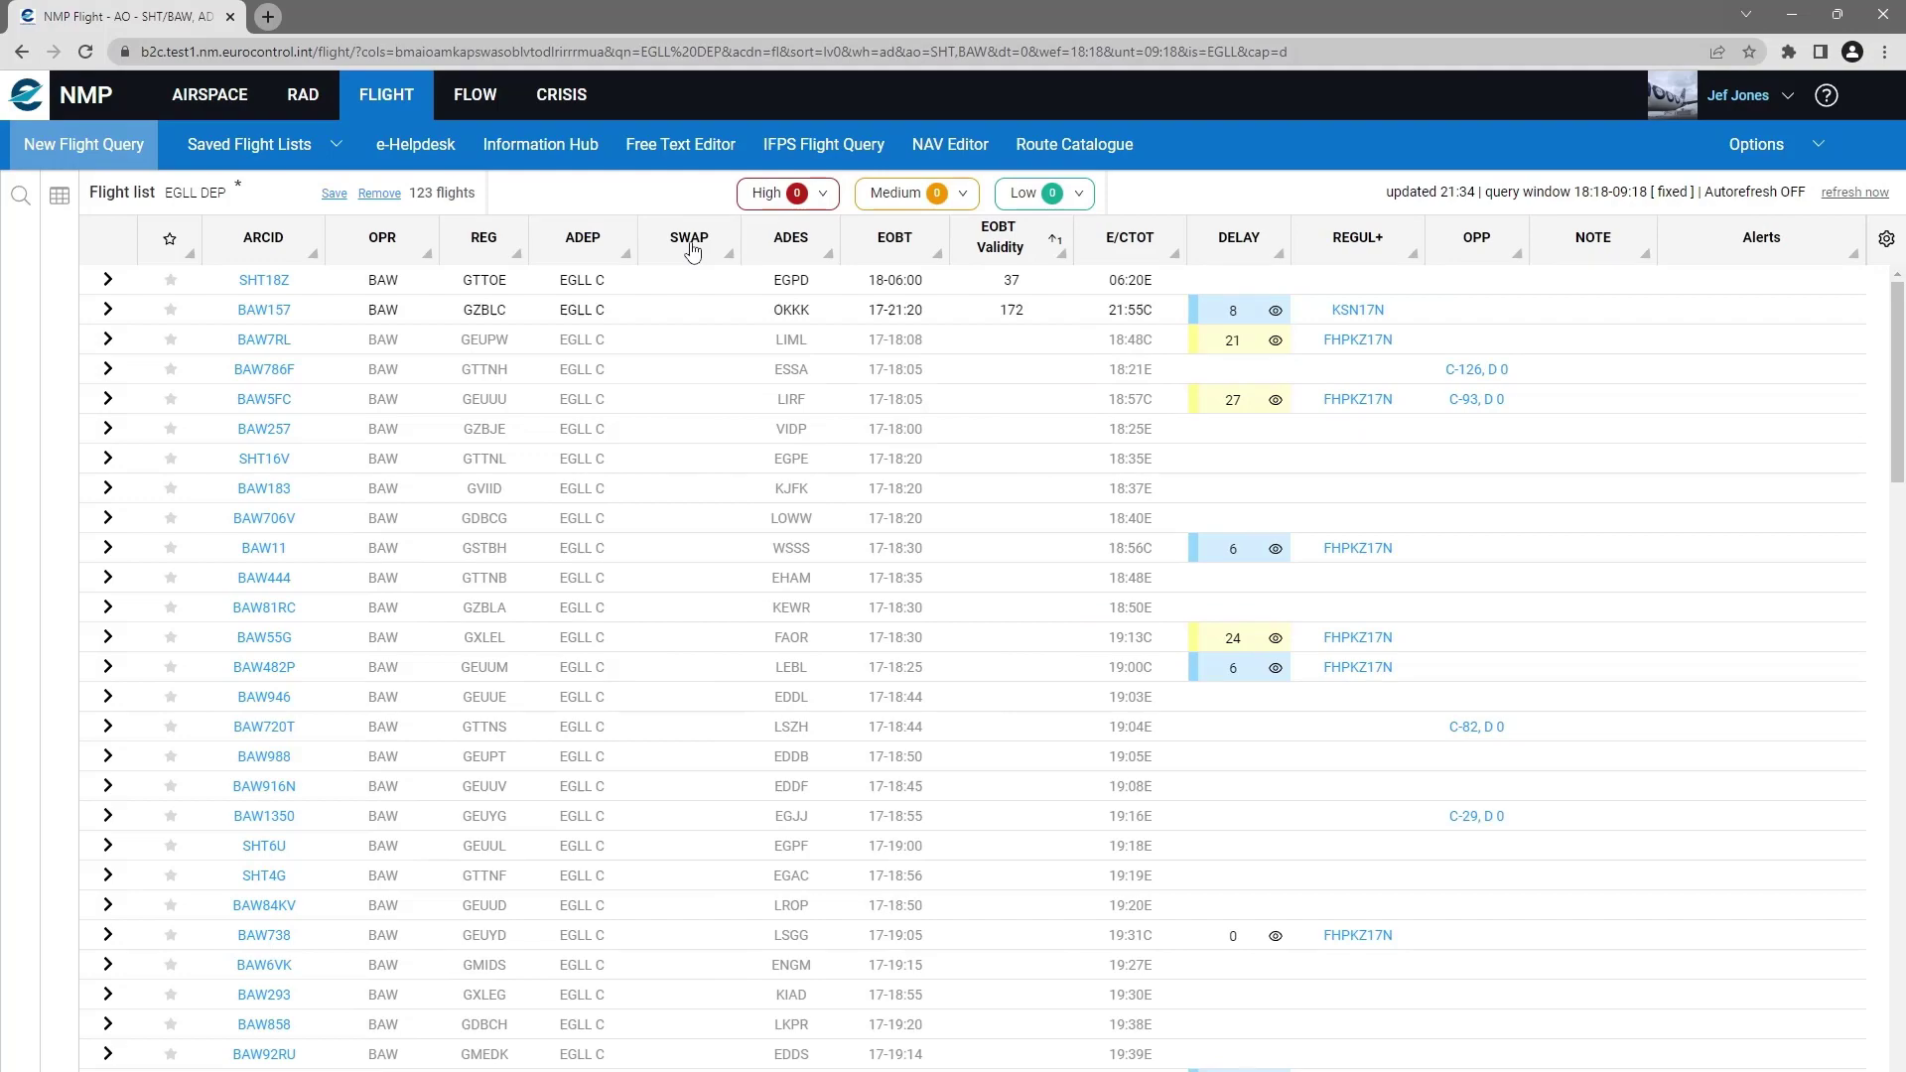